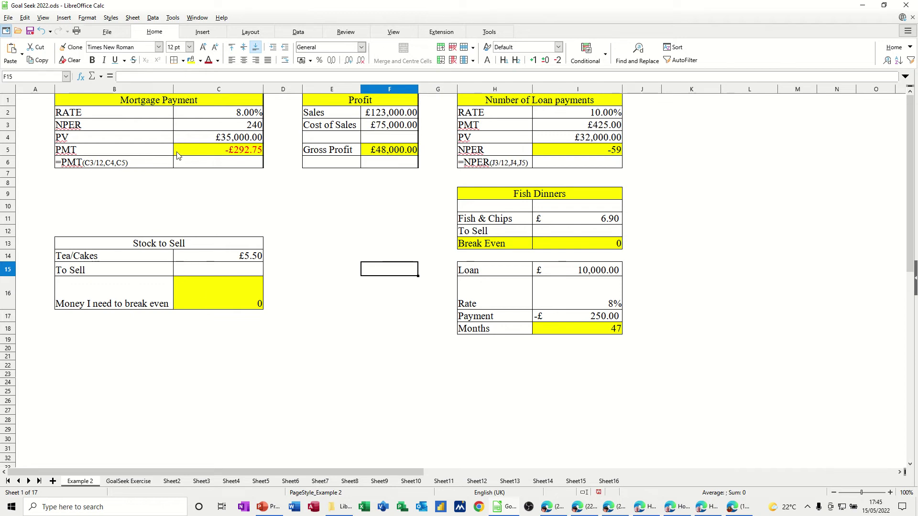
# - Replace the mortgage payment in C5 with =PMT(C2/12,C3,C4), returning -£292.75
pyautogui.click(209, 153)
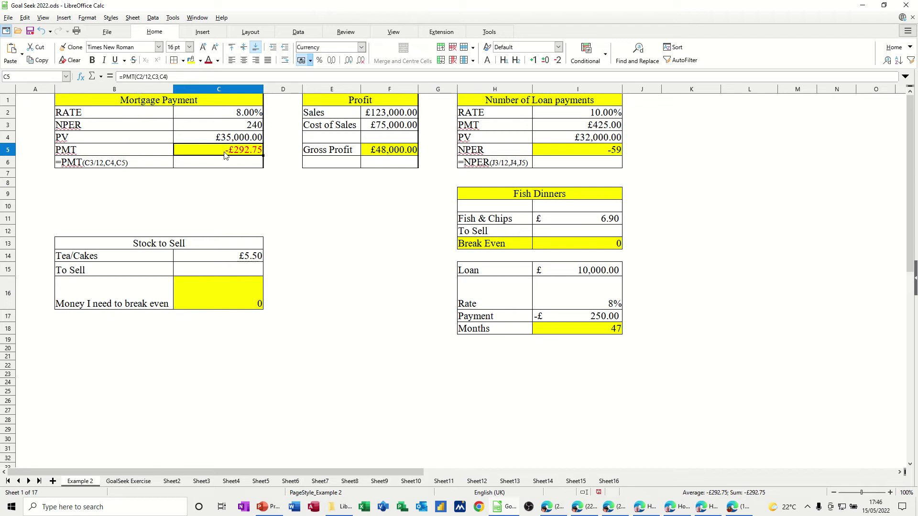
pyautogui.press('Delete')
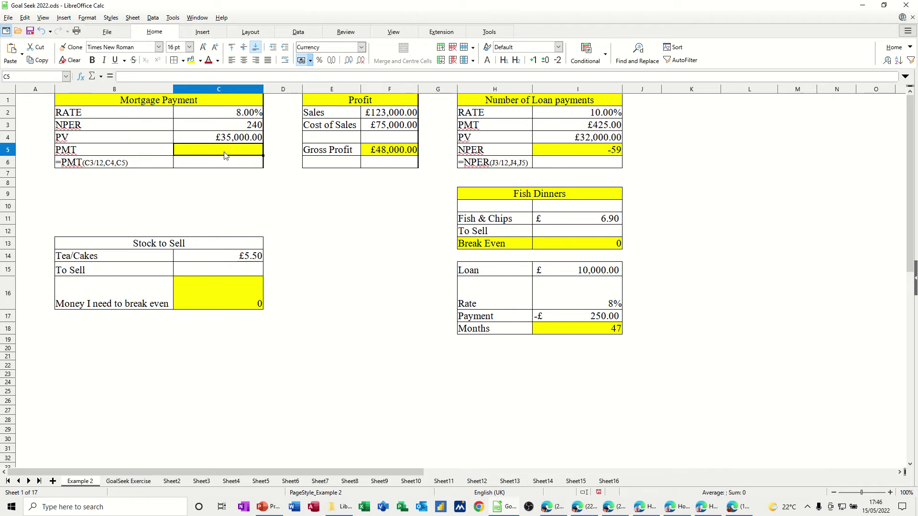
pyautogui.write('=p')
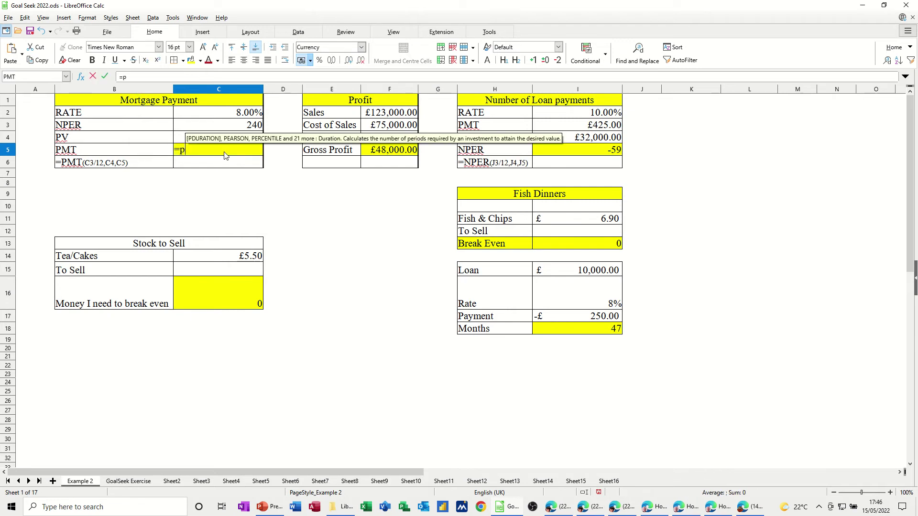
pyautogui.write('mt(')
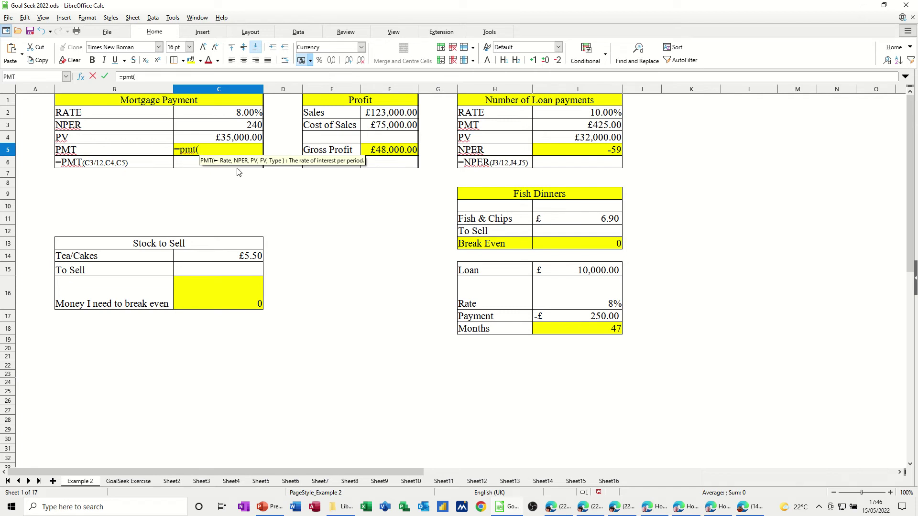
pyautogui.click(222, 116)
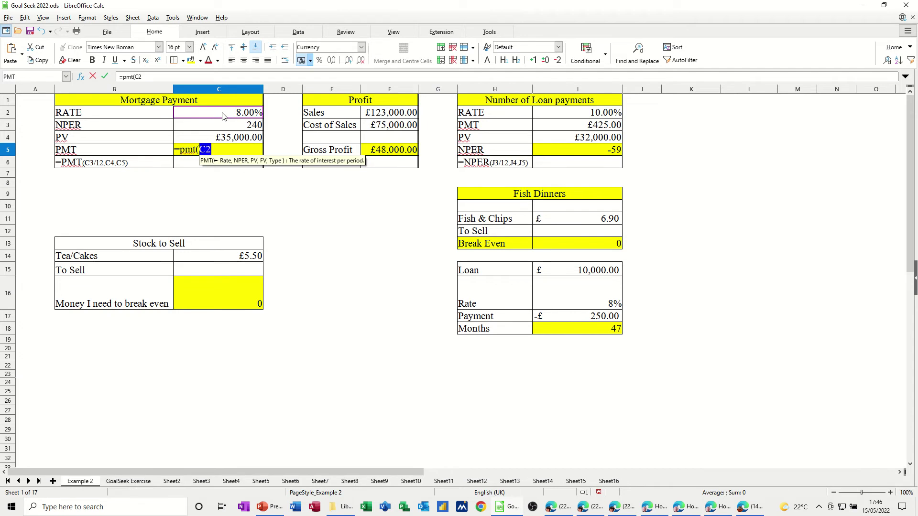
pyautogui.write('/12')
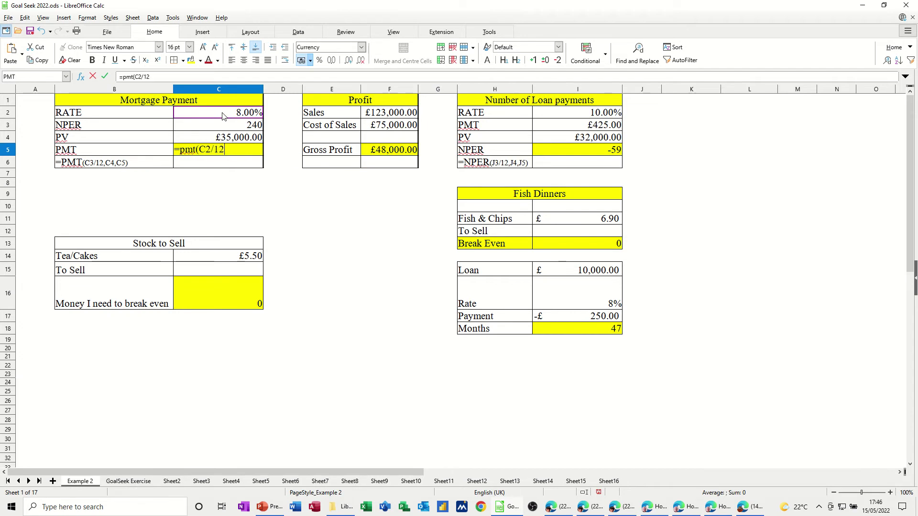
pyautogui.write(',')
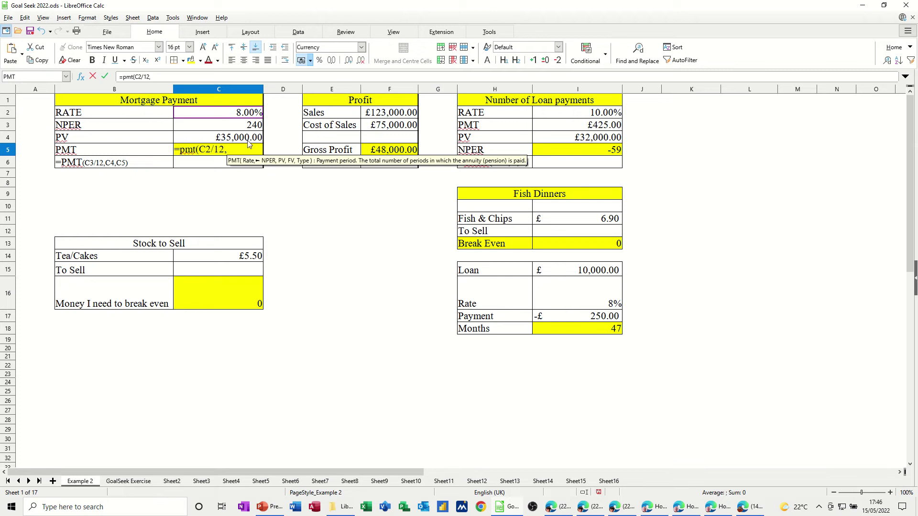
pyautogui.click(209, 125)
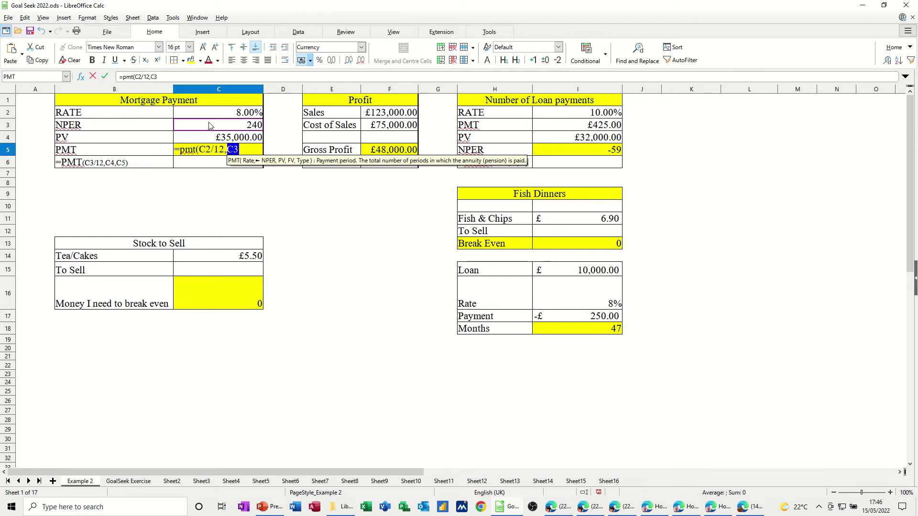
pyautogui.write(',')
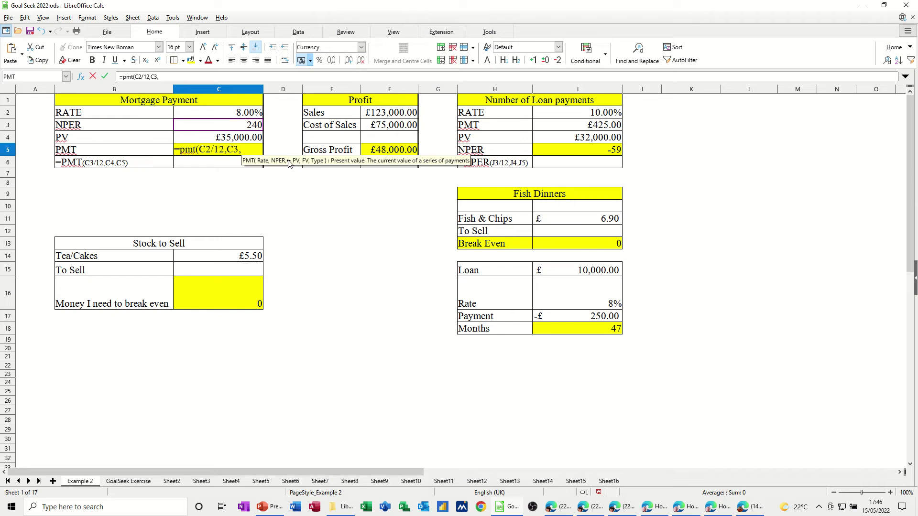
pyautogui.click(224, 139)
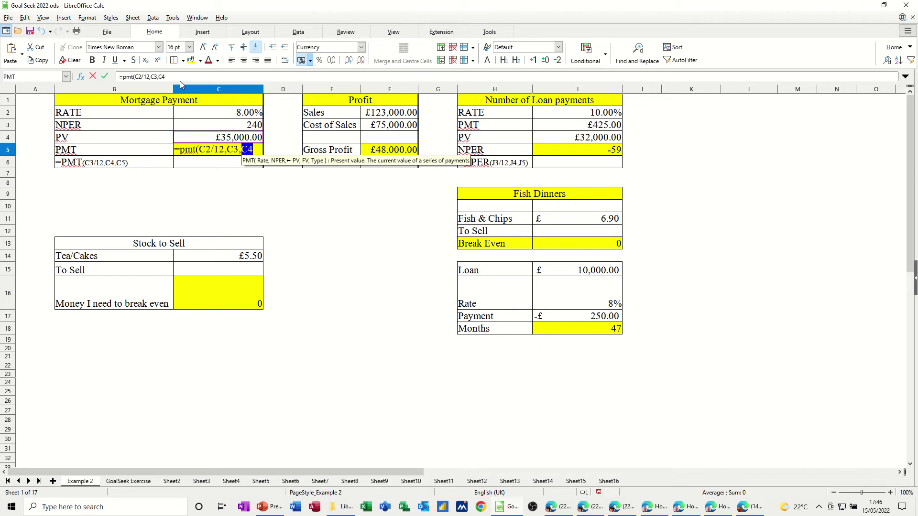
pyautogui.write(')')
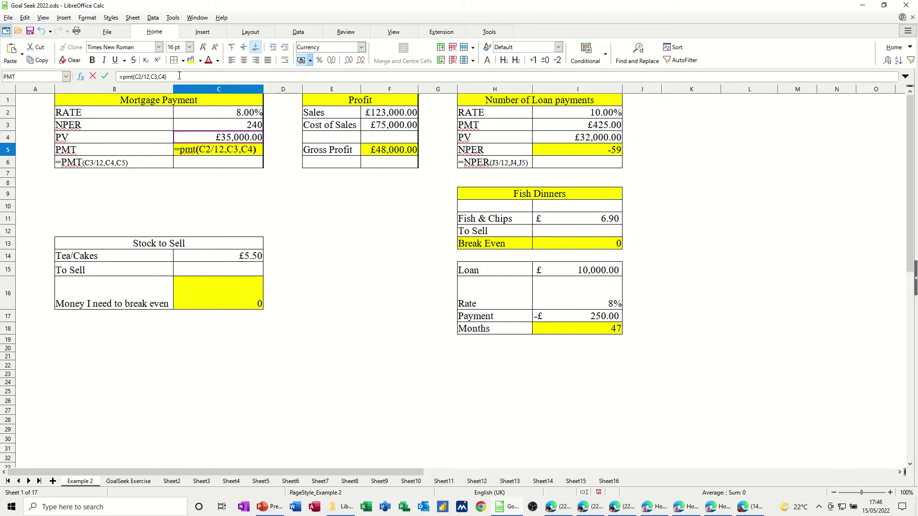
pyautogui.click(105, 78)
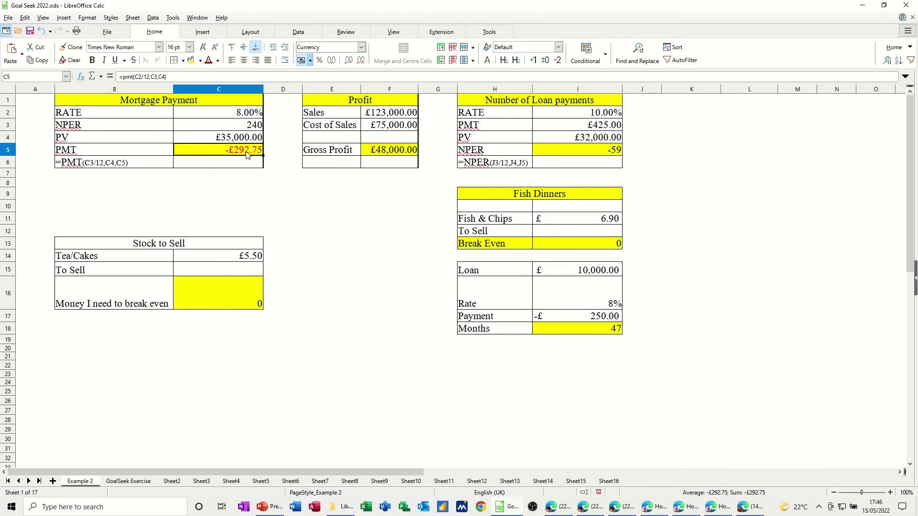
pyautogui.click(382, 151)
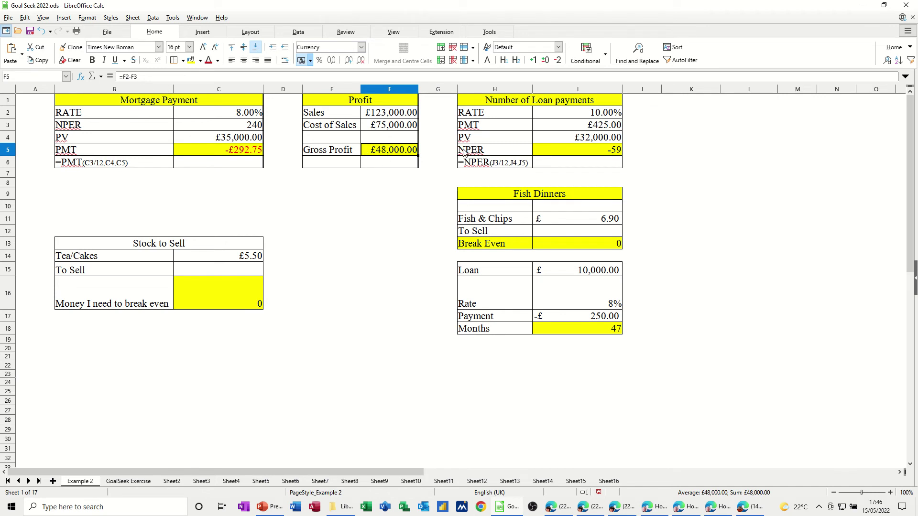
pyautogui.click(567, 151)
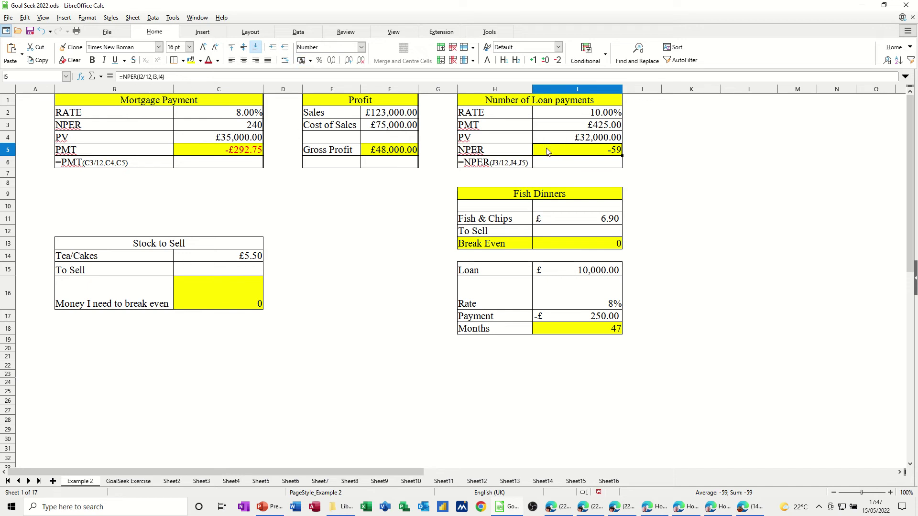
# - Retype the loan payment count in I5 as =NPER(I2/12,I3,I4), returning -59
pyautogui.press('Delete')
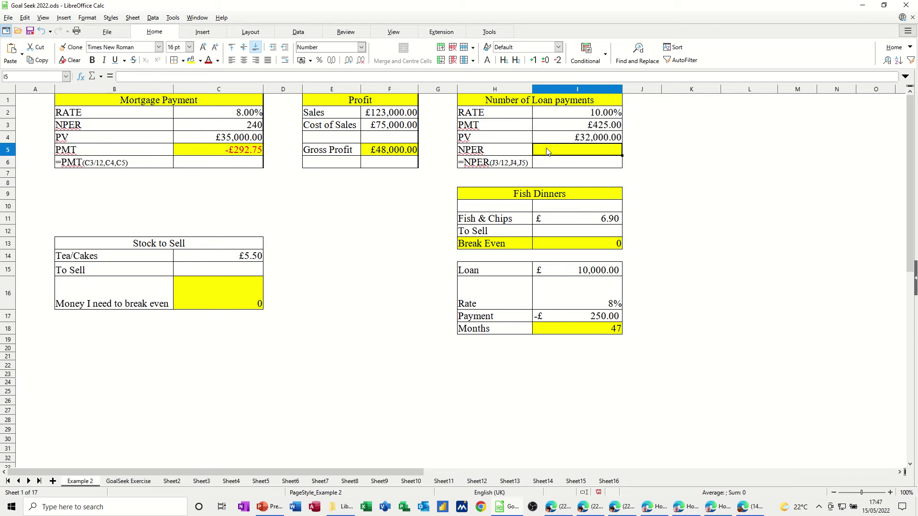
pyautogui.write('=nper')
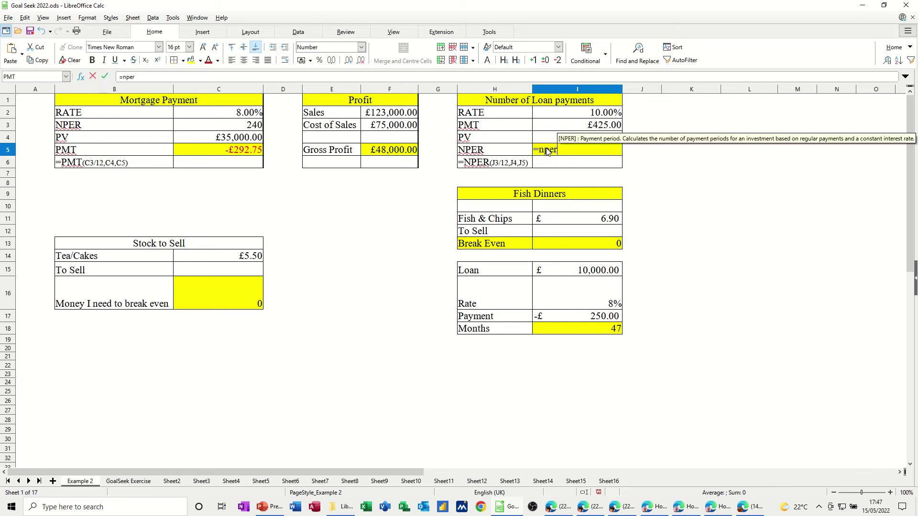
pyautogui.write('(')
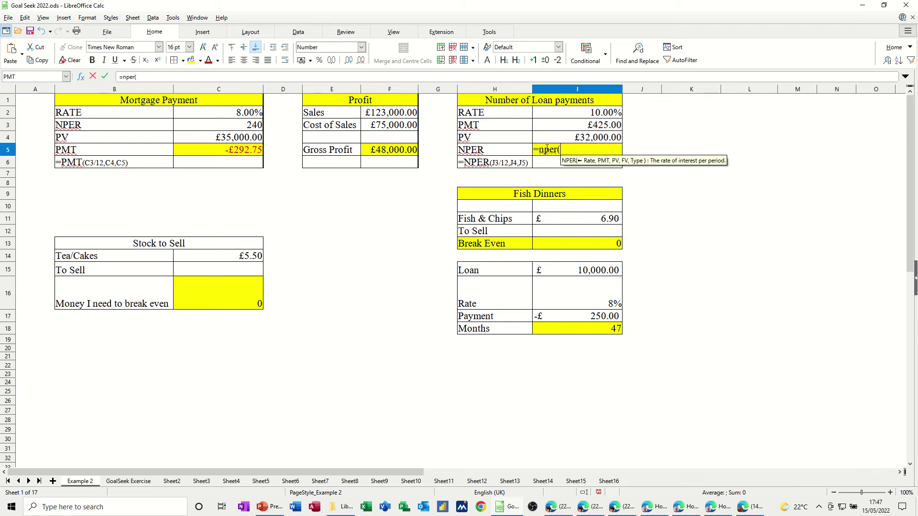
pyautogui.click(612, 114)
pyautogui.write('/12,')
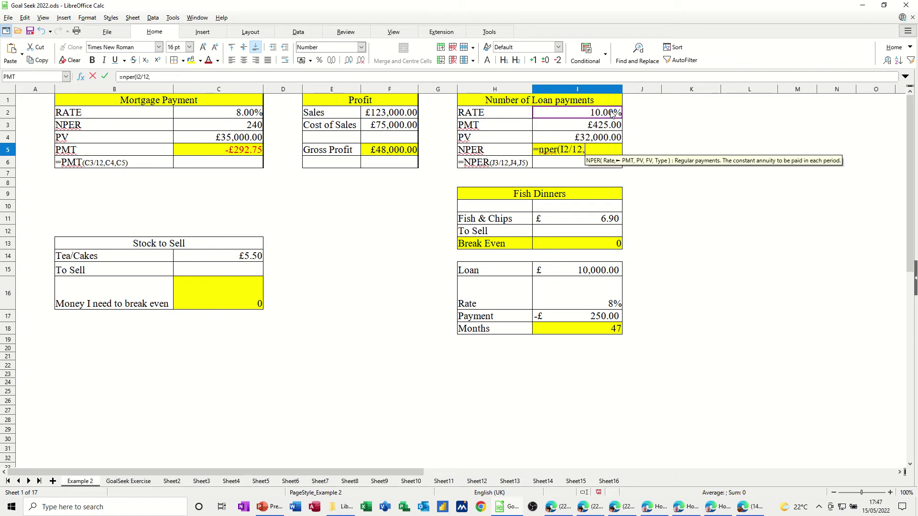
pyautogui.click(597, 127)
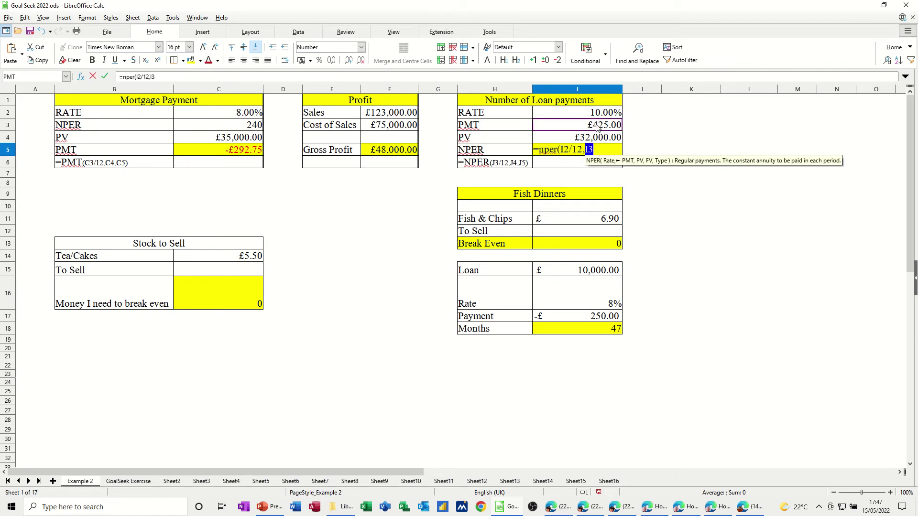
pyautogui.write(',')
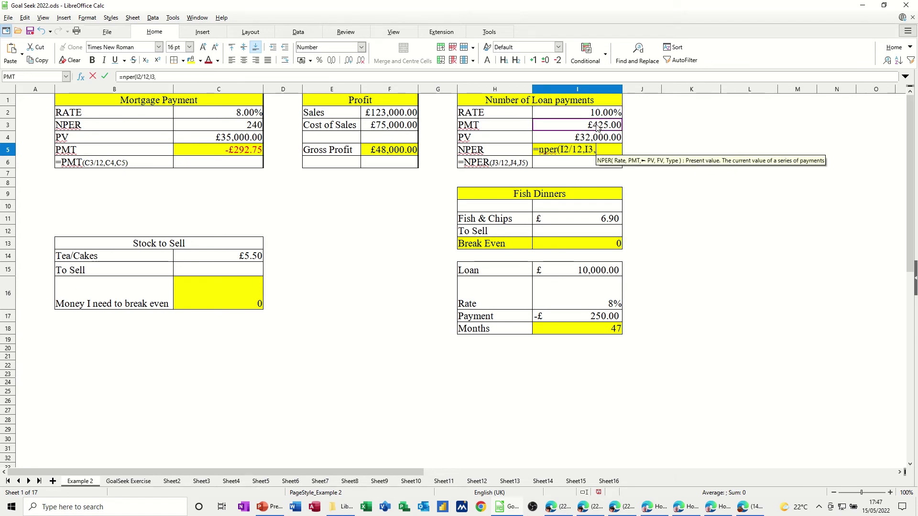
pyautogui.click(591, 139)
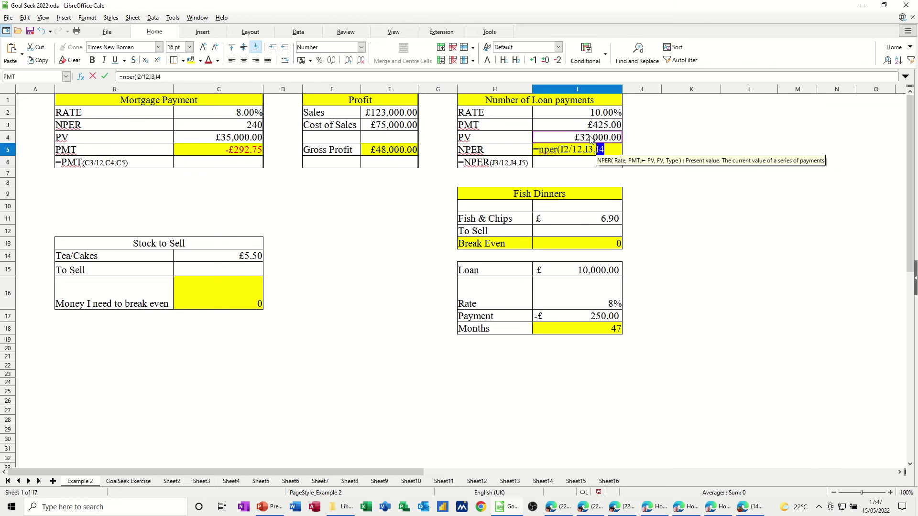
pyautogui.write(')')
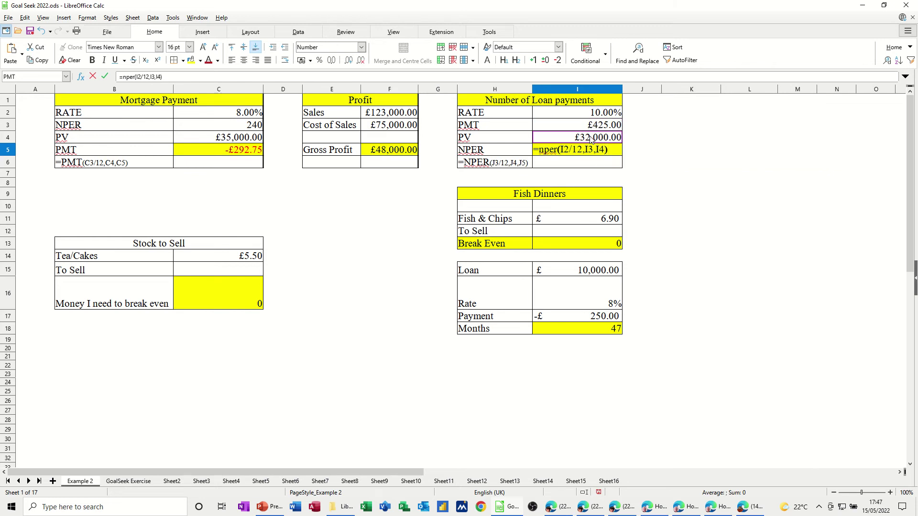
pyautogui.click(104, 77)
pyautogui.click(580, 151)
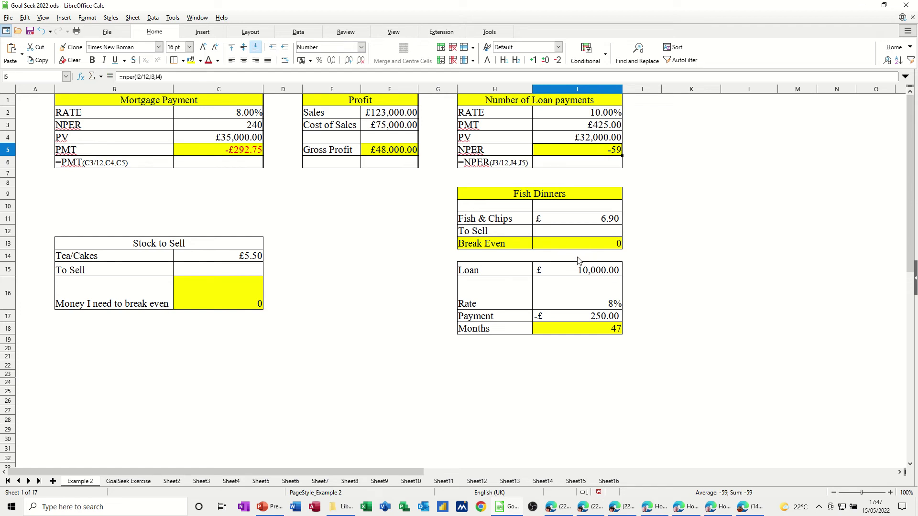
pyautogui.click(580, 330)
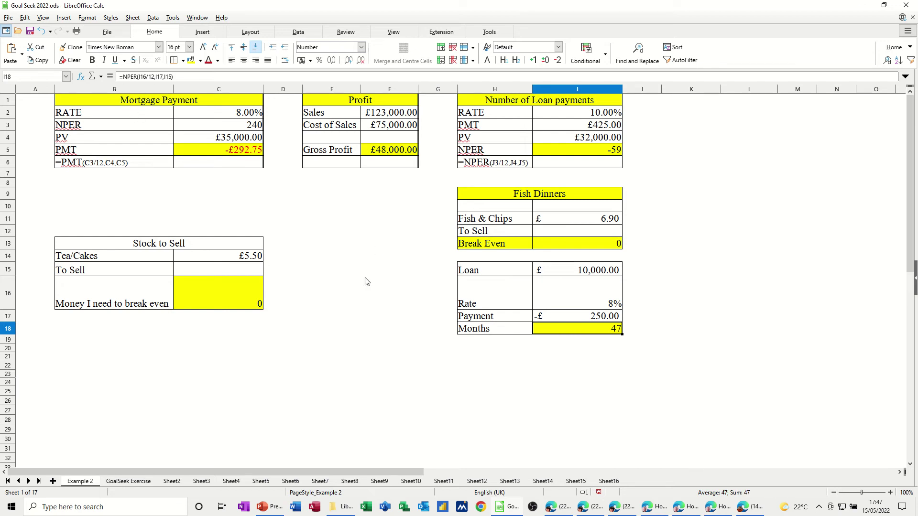
pyautogui.click(586, 244)
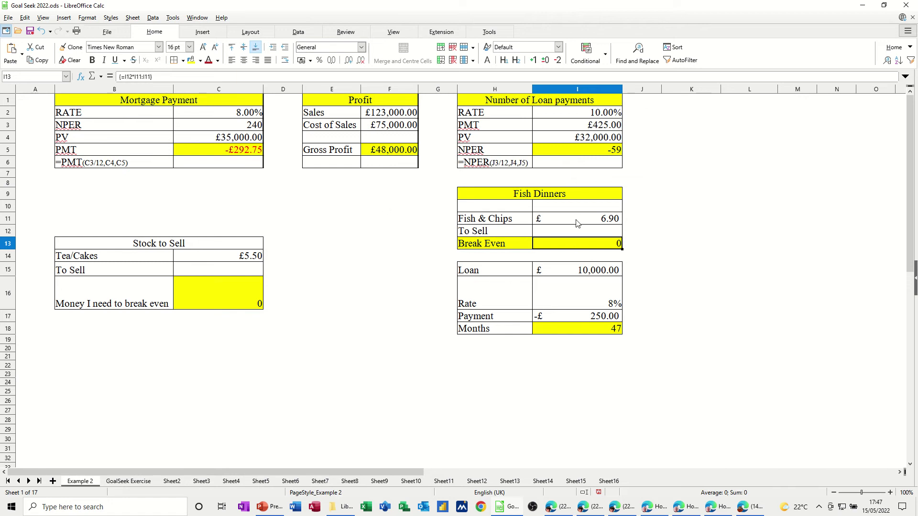
pyautogui.click(217, 299)
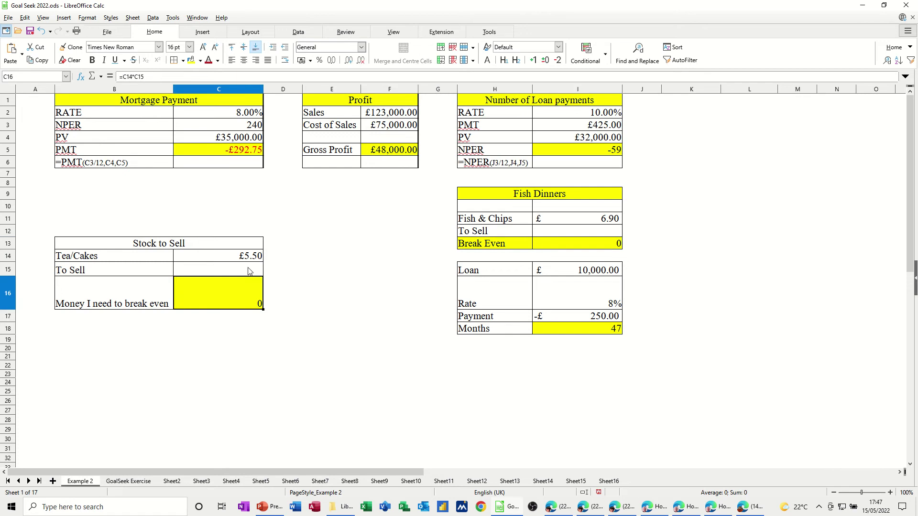
pyautogui.click(221, 153)
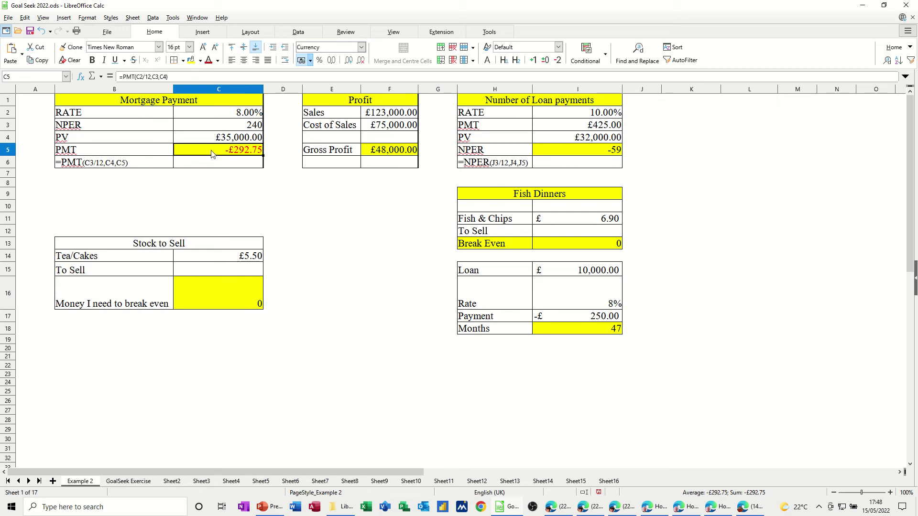
# - Goal Seek the payment in C5 to -350 by varying NPER in C3, inserting the result
pyautogui.click(173, 19)
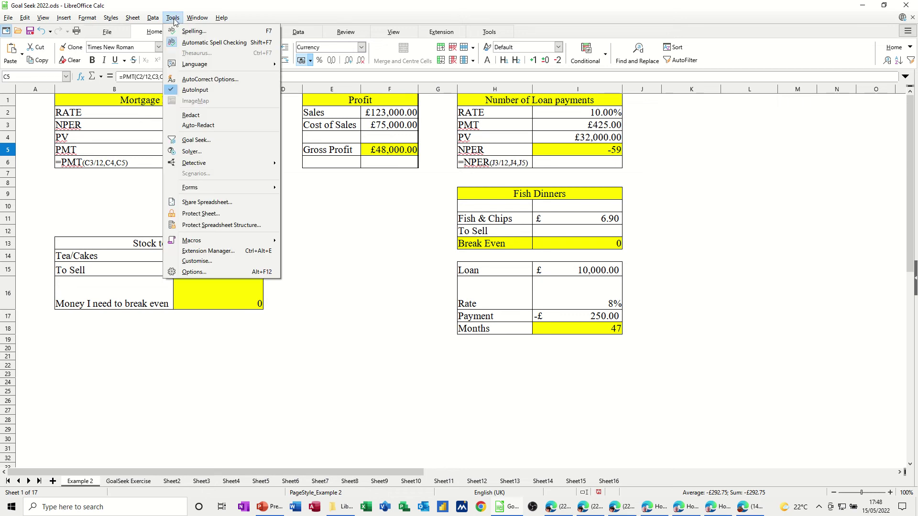
pyautogui.click(198, 141)
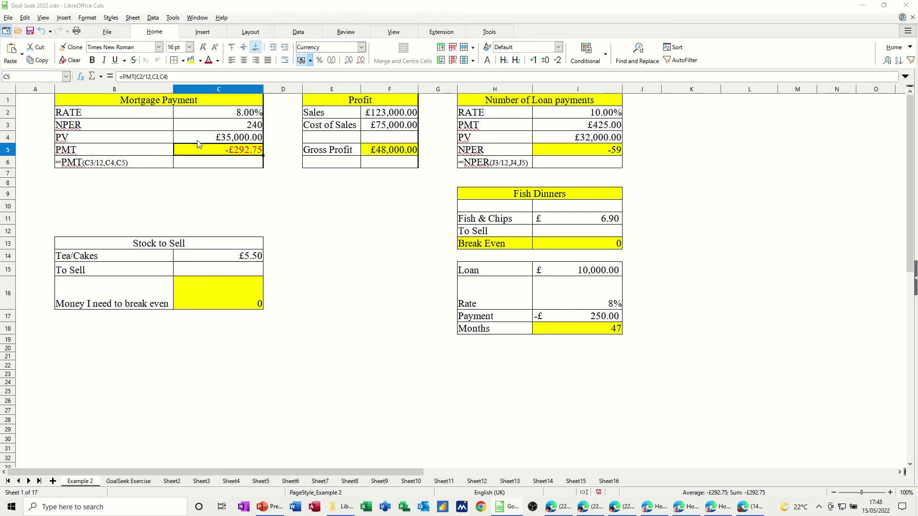
pyautogui.moveTo(403, 206); pyautogui.dragTo(293, 187)
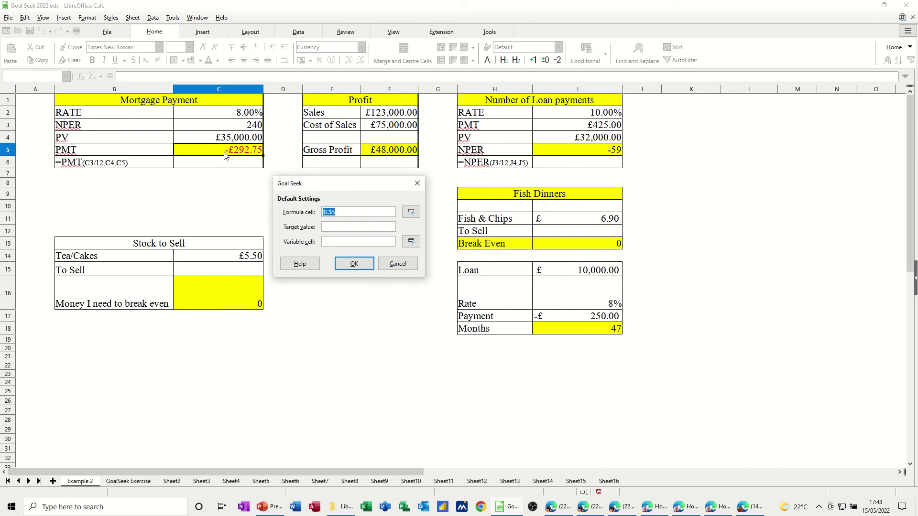
pyautogui.click(324, 226)
pyautogui.write('-350')
pyautogui.click(222, 126)
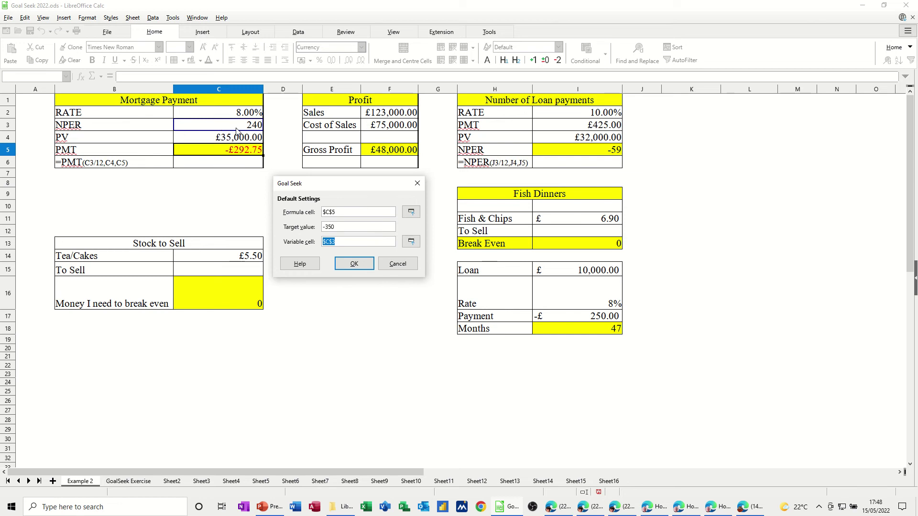
pyautogui.click(347, 265)
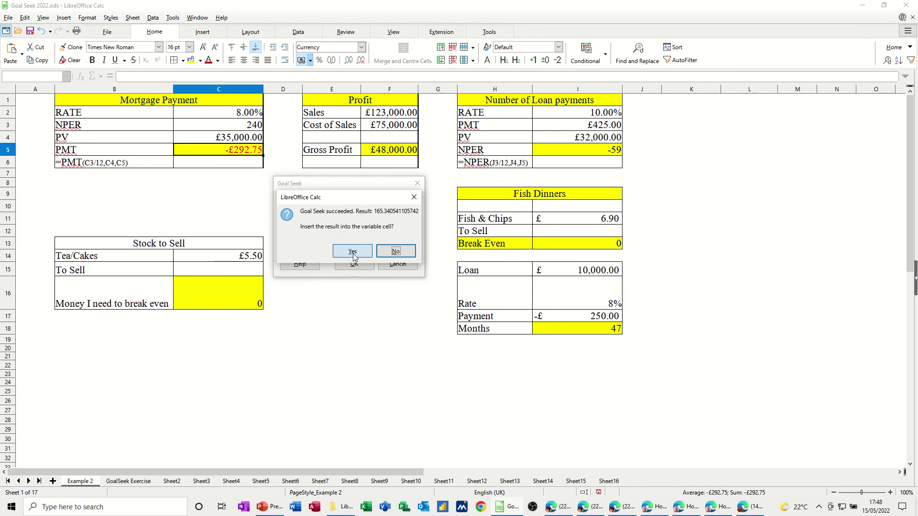
pyautogui.click(353, 253)
# - Remove the decimal places from C3 so the mortgage term displays 165
pyautogui.click(221, 128)
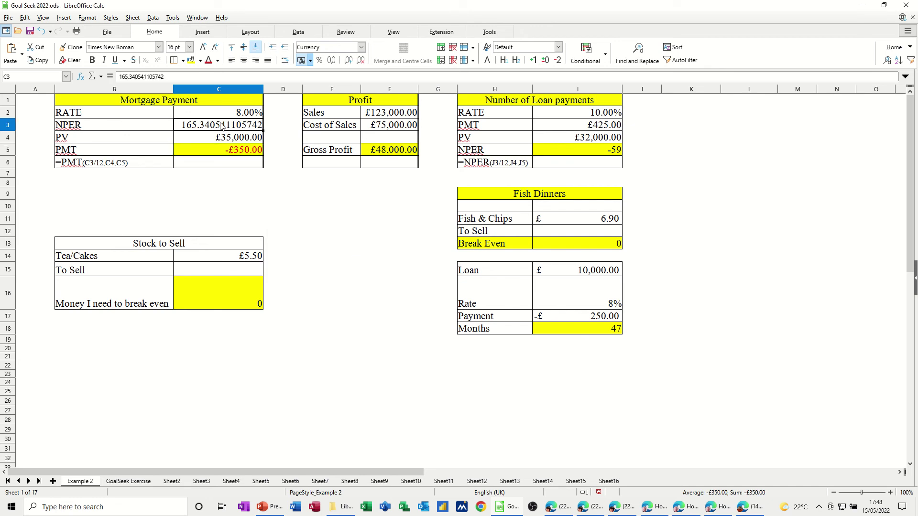
pyautogui.click(360, 60)
pyautogui.click(360, 60)
pyautogui.click(360, 60)
pyautogui.click(360, 61)
pyautogui.click(360, 60)
pyautogui.click(360, 60)
pyautogui.click(360, 61)
pyautogui.click(360, 60)
pyautogui.click(360, 61)
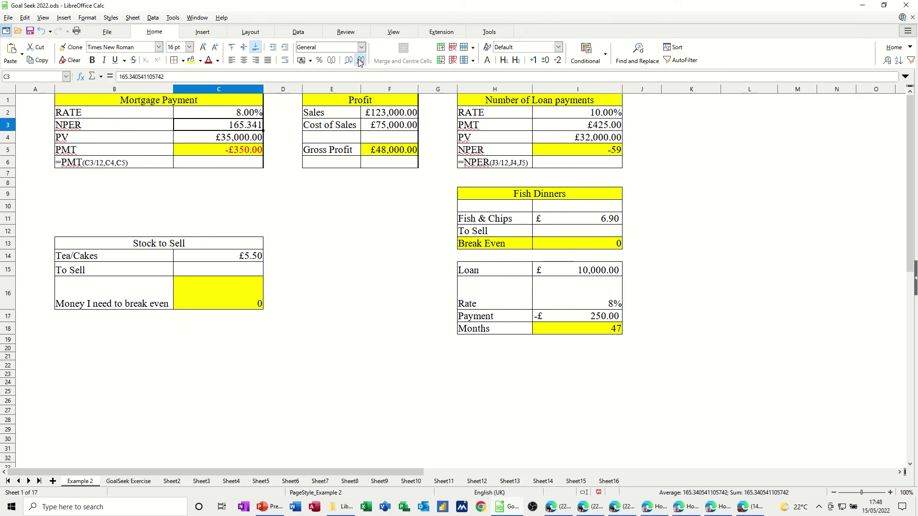
pyautogui.click(360, 60)
pyautogui.click(360, 60)
pyautogui.click(361, 60)
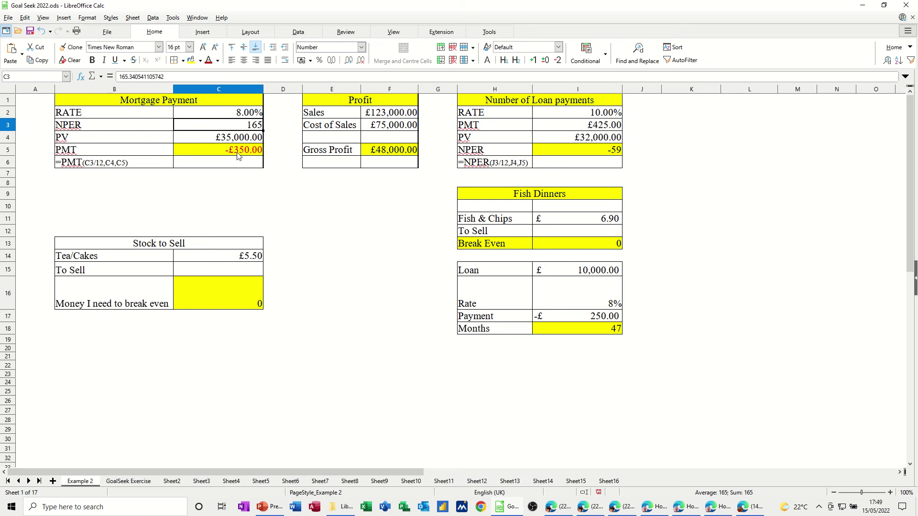
pyautogui.click(378, 153)
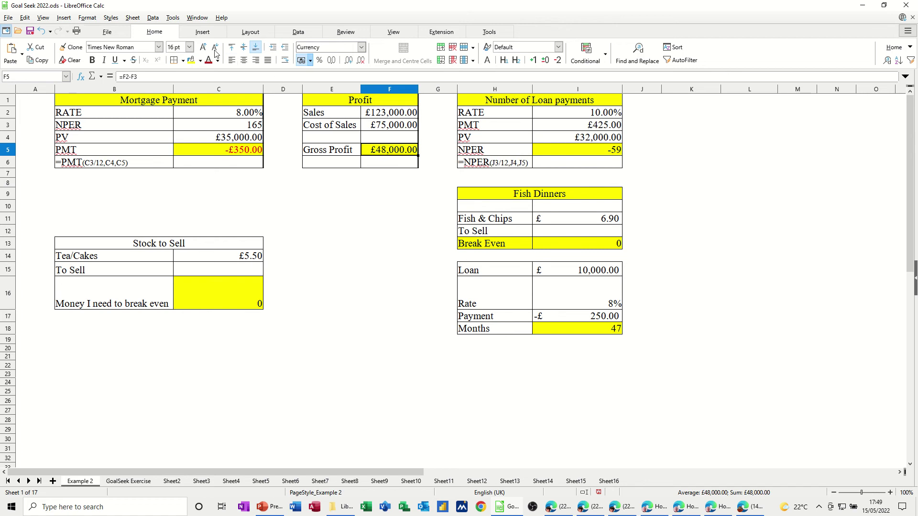
# - Goal Seek Gross Profit in F5 to 56000 by varying Cost of Sales in F3, giving £67,000
pyautogui.click(172, 18)
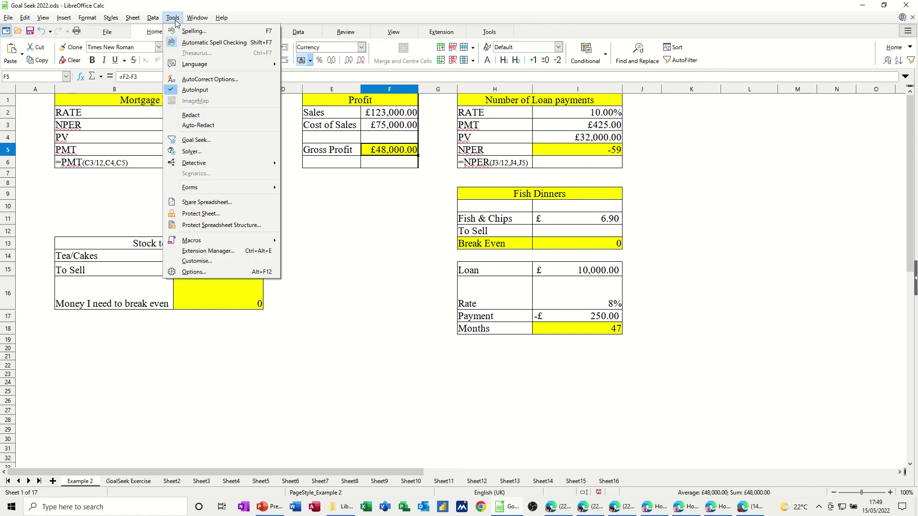
pyautogui.click(208, 138)
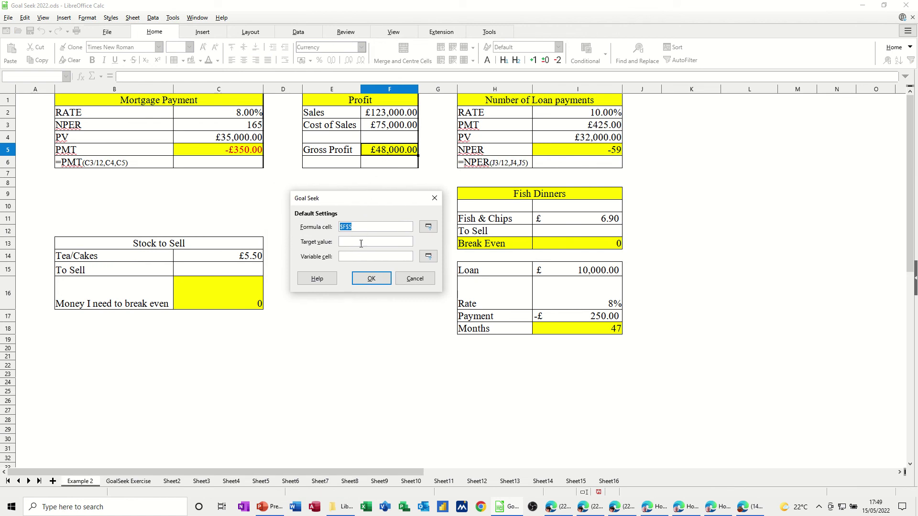
pyautogui.click(361, 244)
pyautogui.click(373, 128)
pyautogui.click(375, 279)
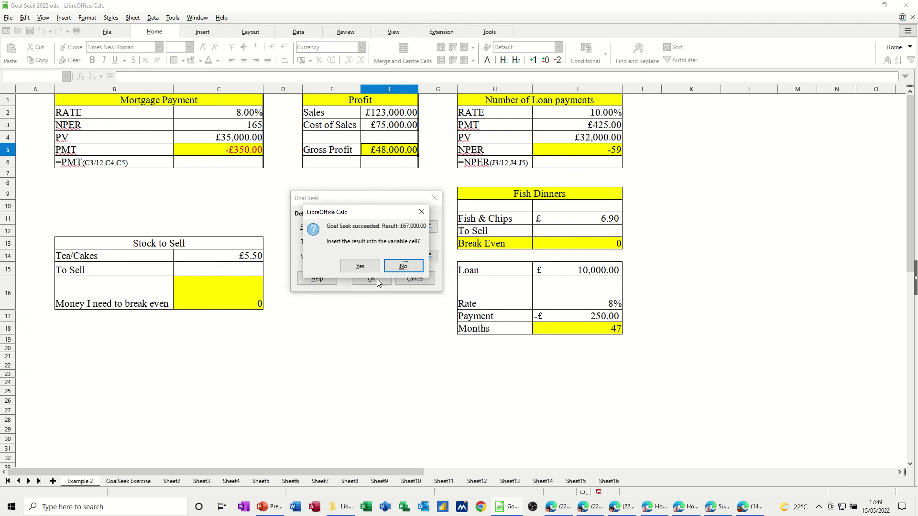
pyautogui.click(361, 267)
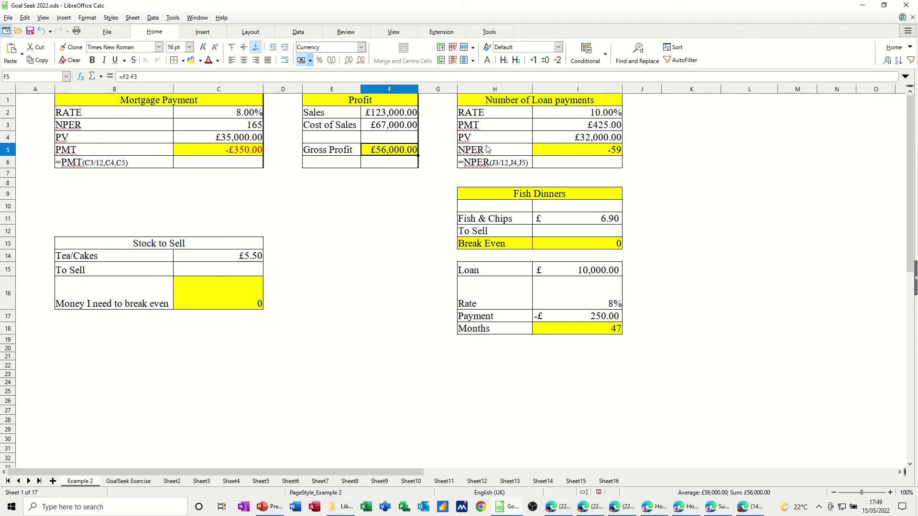
pyautogui.click(592, 154)
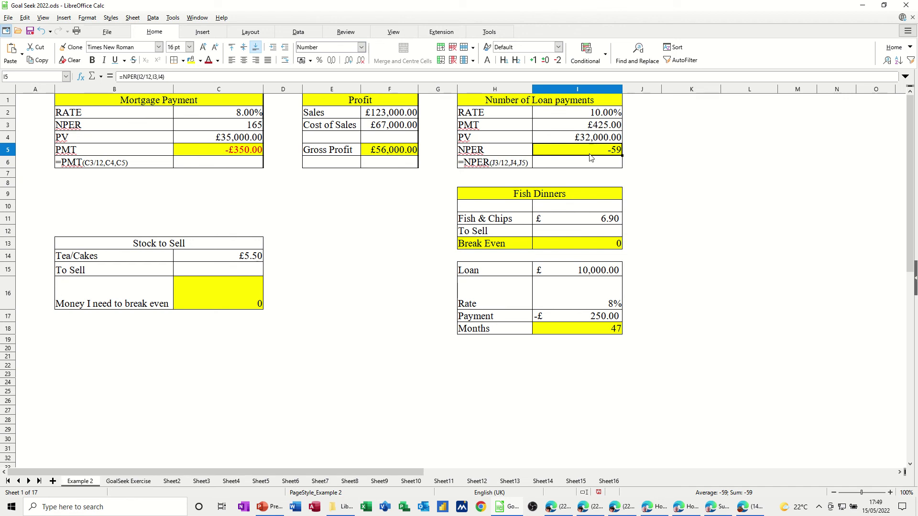
# - Goal Seek the NPER in I5 to -40 by varying the payment in I3, giving £677.36
pyautogui.click(172, 18)
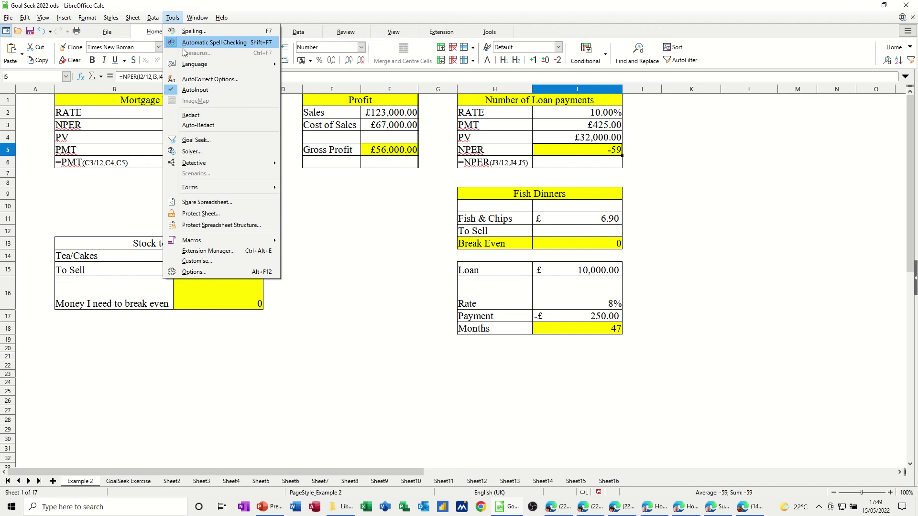
pyautogui.click(199, 140)
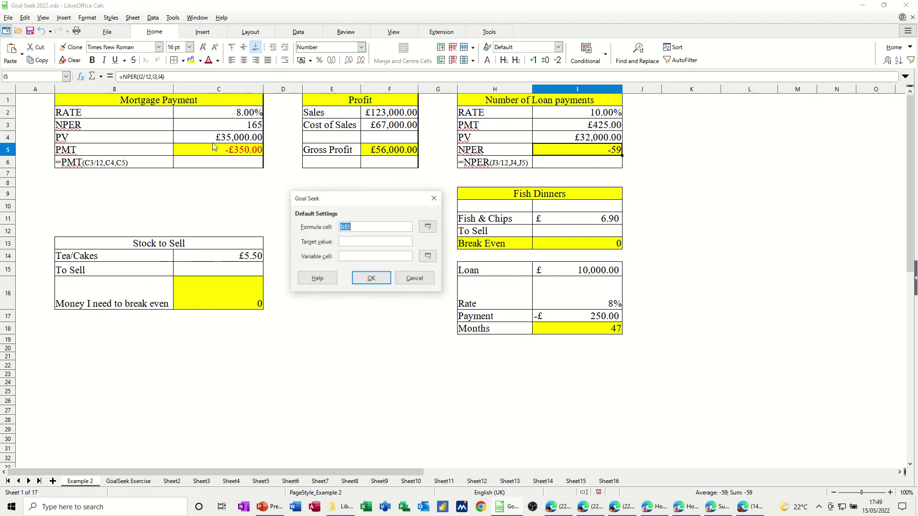
pyautogui.click(357, 240)
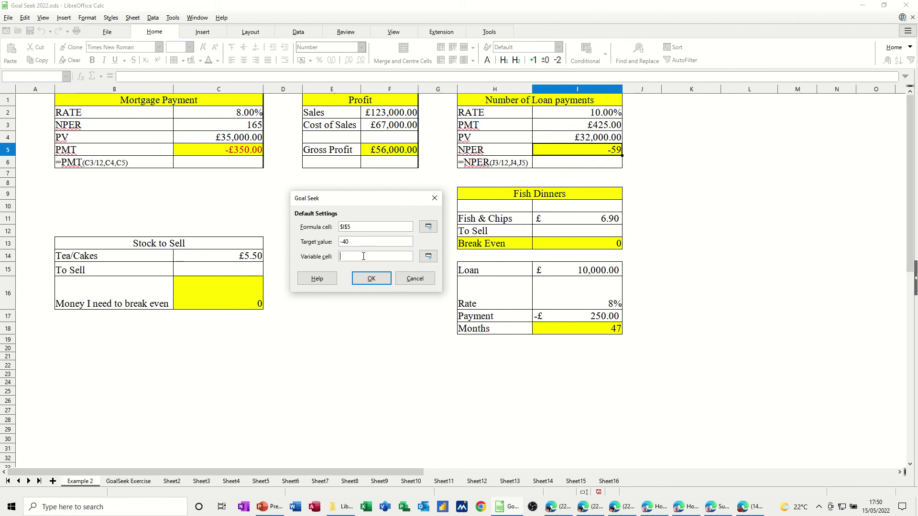
pyautogui.click(567, 124)
pyautogui.click(373, 279)
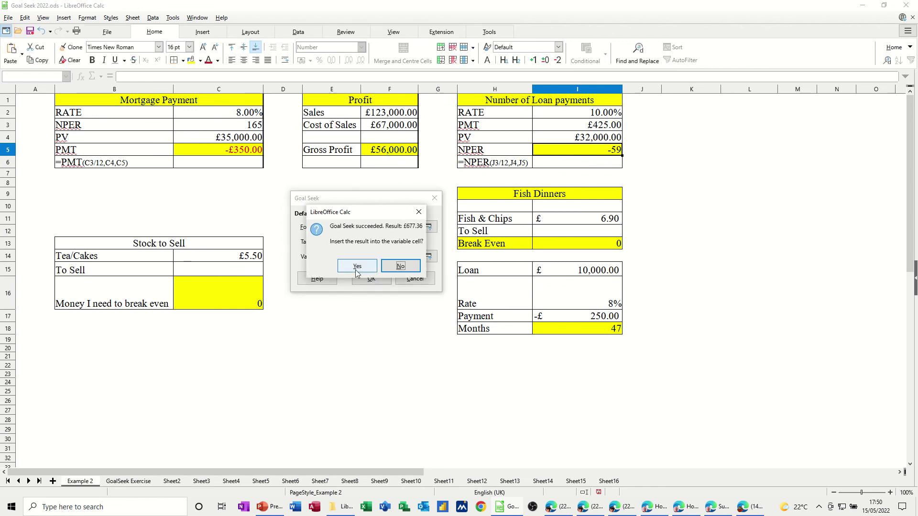
pyautogui.click(355, 266)
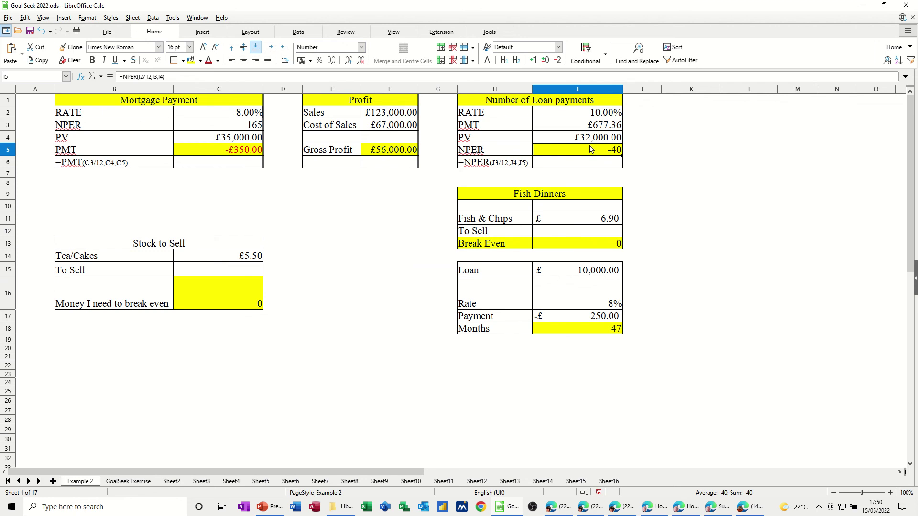
pyautogui.click(580, 330)
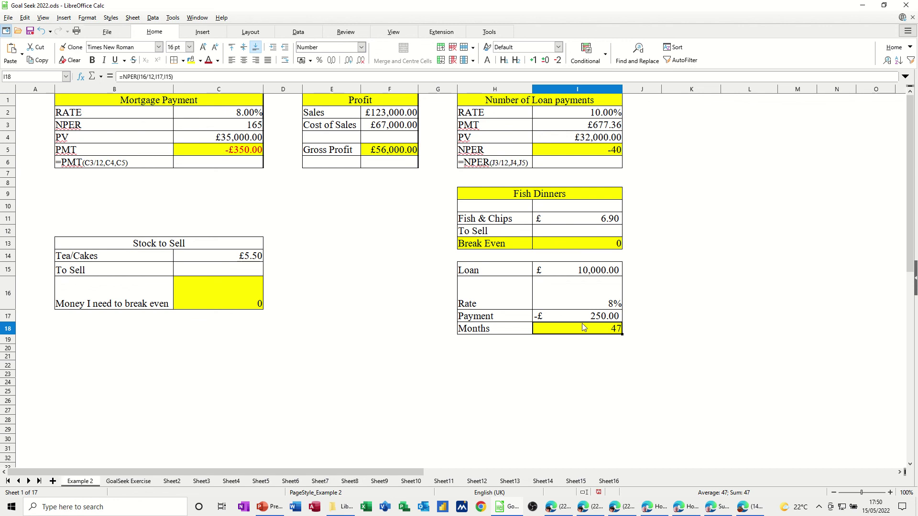
# - Goal Seek Months in I18 to 60 by varying the Payment in I17, giving -£202.76
pyautogui.click(172, 19)
pyautogui.click(196, 140)
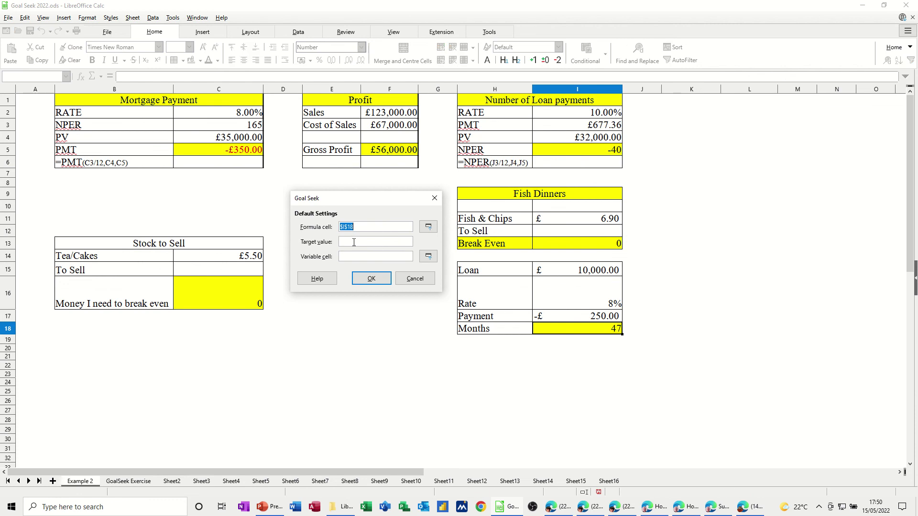
pyautogui.click(354, 243)
pyautogui.click(567, 318)
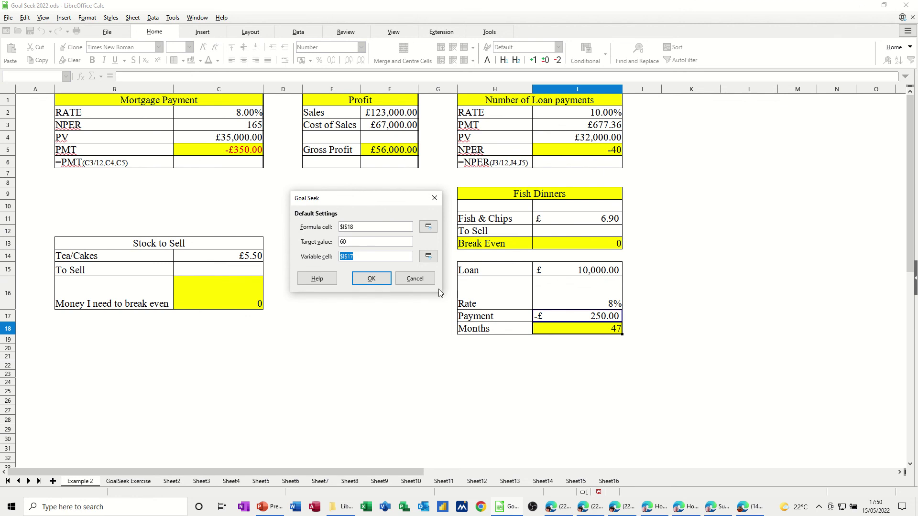
pyautogui.click(373, 279)
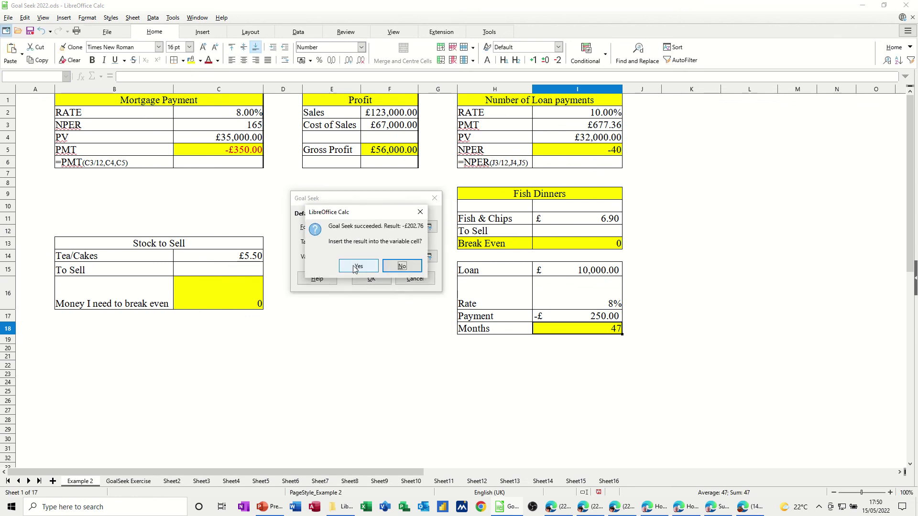
pyautogui.click(356, 267)
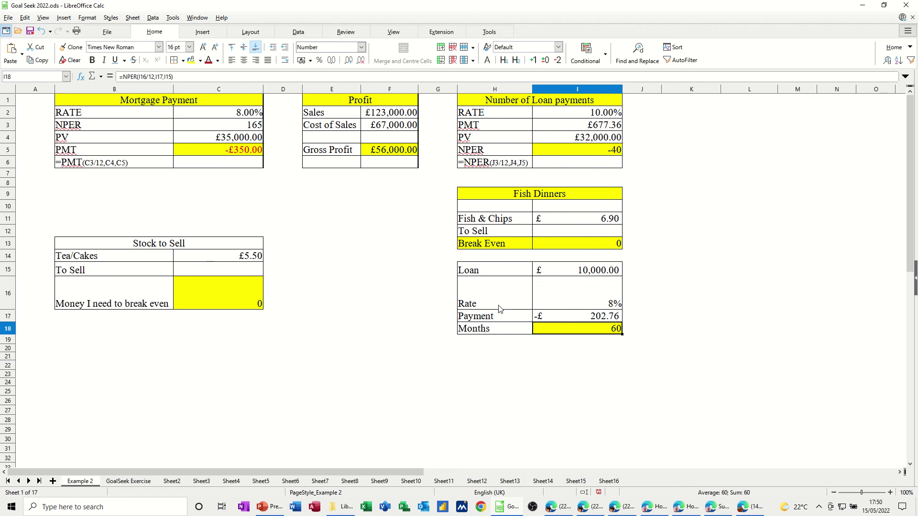
pyautogui.click(220, 293)
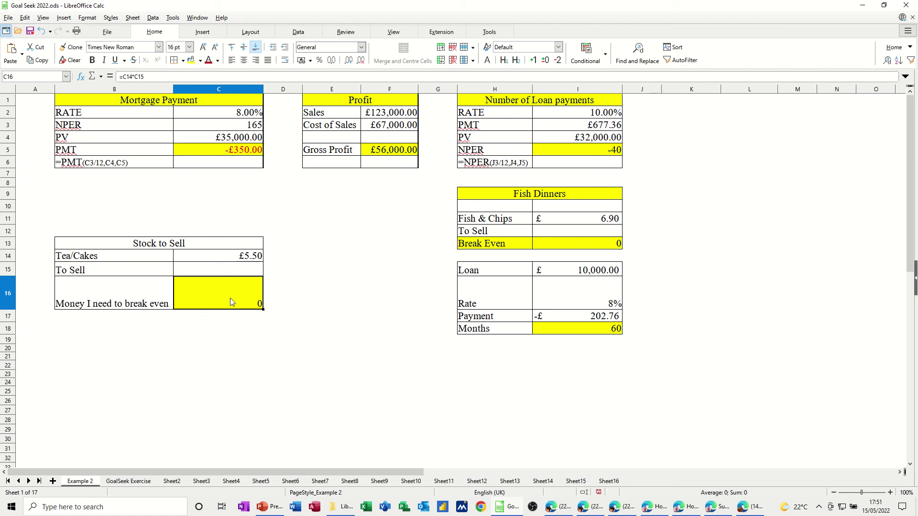
# - Goal Seek the break-even money in C16 to 90000 by varying To Sell in C15
pyautogui.click(173, 18)
pyautogui.click(196, 140)
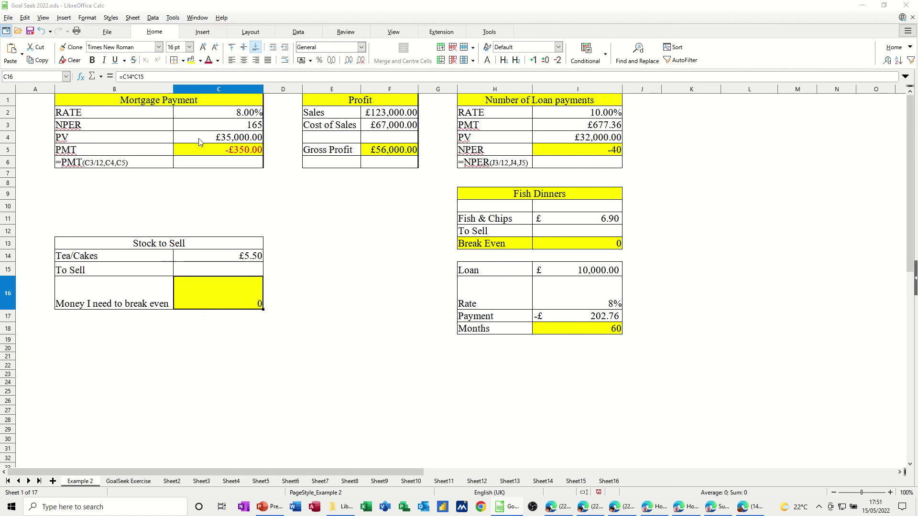
pyautogui.click(346, 242)
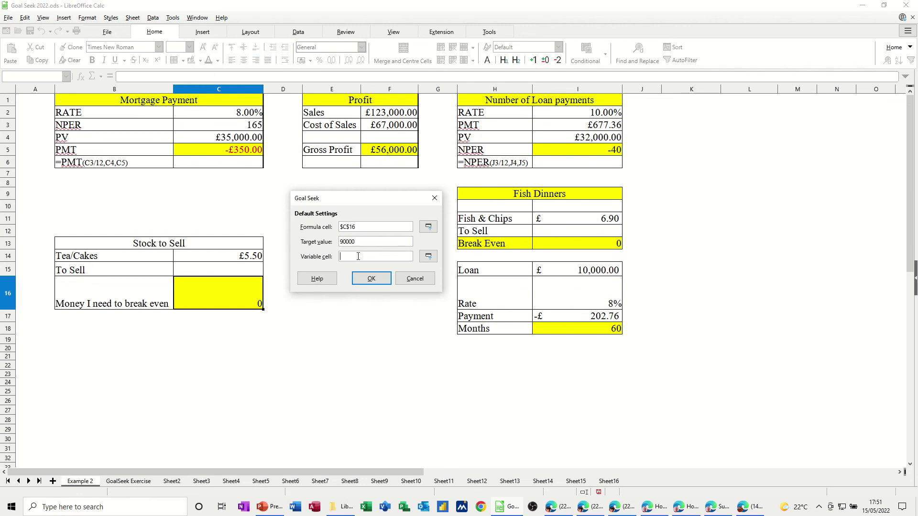
pyautogui.click(228, 269)
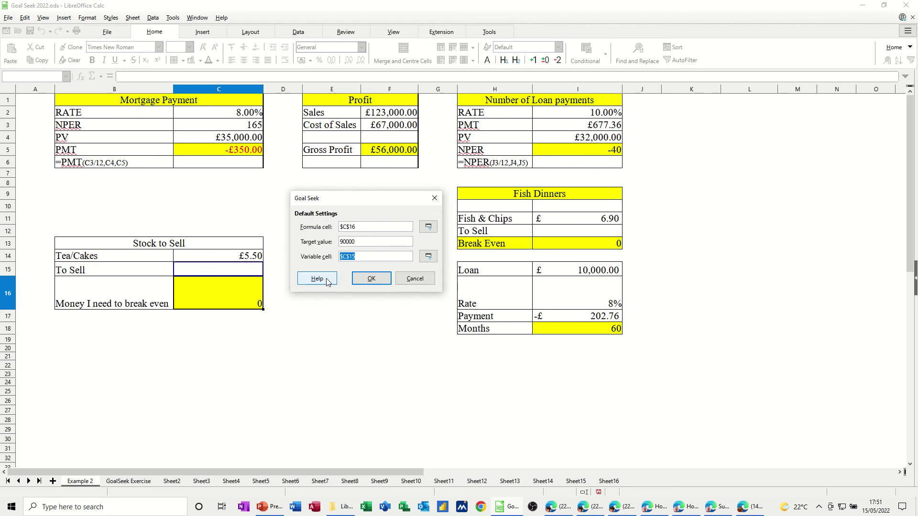
pyautogui.click(357, 279)
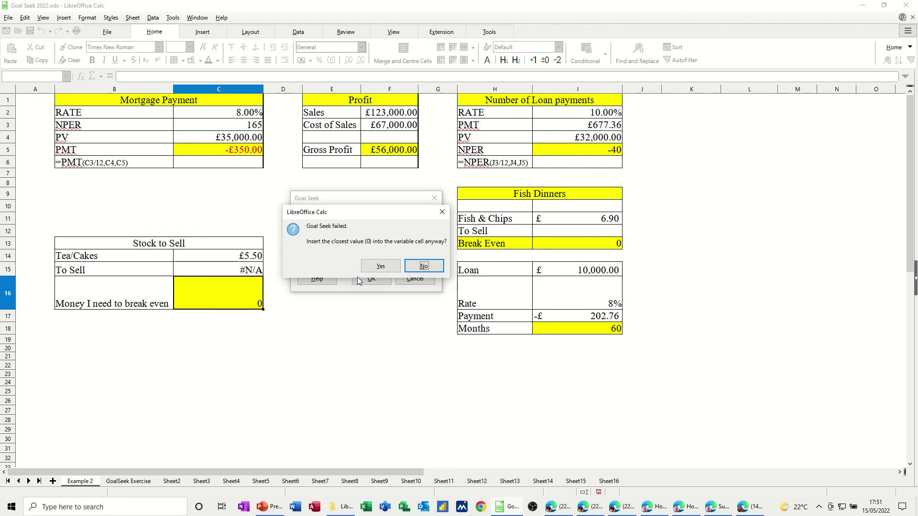
pyautogui.click(376, 269)
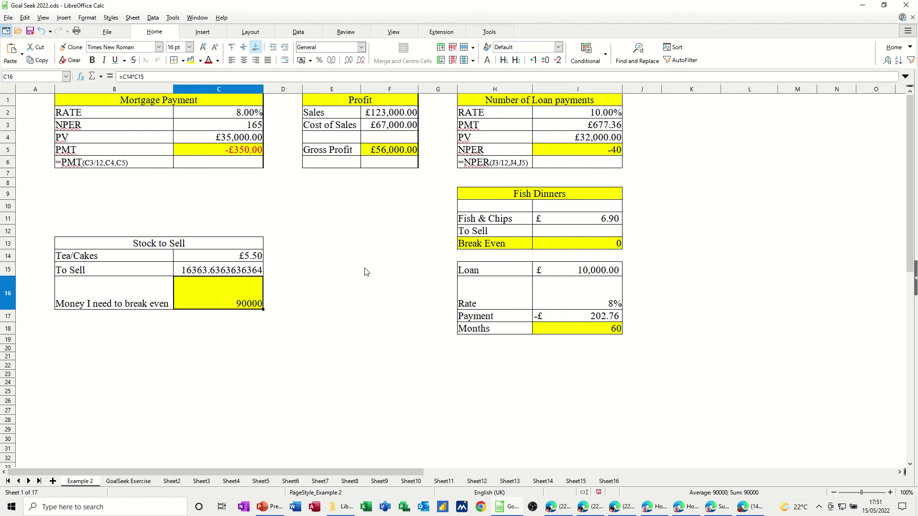
pyautogui.click(229, 271)
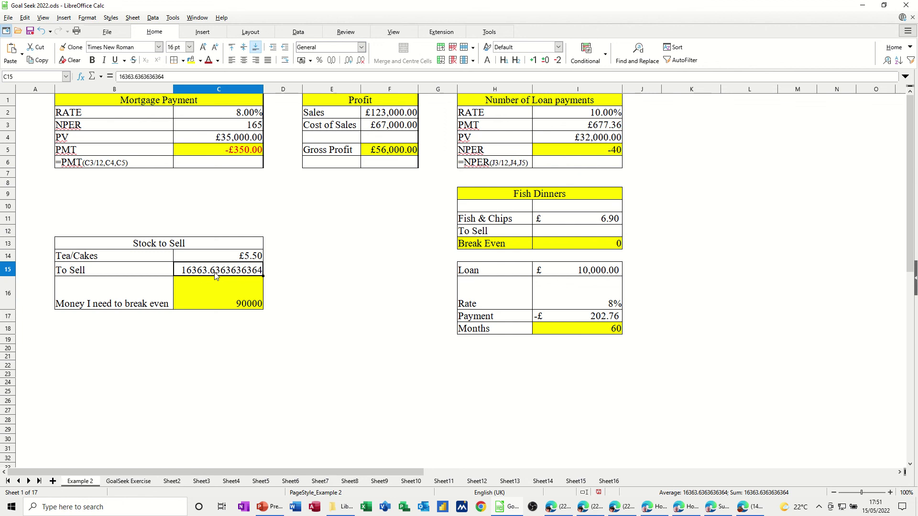
# - Strip all decimal places from C15 so To Sell displays 16364
pyautogui.click(361, 60)
pyautogui.click(361, 61)
pyautogui.click(361, 61)
pyautogui.click(361, 60)
pyautogui.click(361, 60)
pyautogui.click(361, 61)
pyautogui.click(361, 61)
pyautogui.click(361, 61)
pyautogui.click(361, 61)
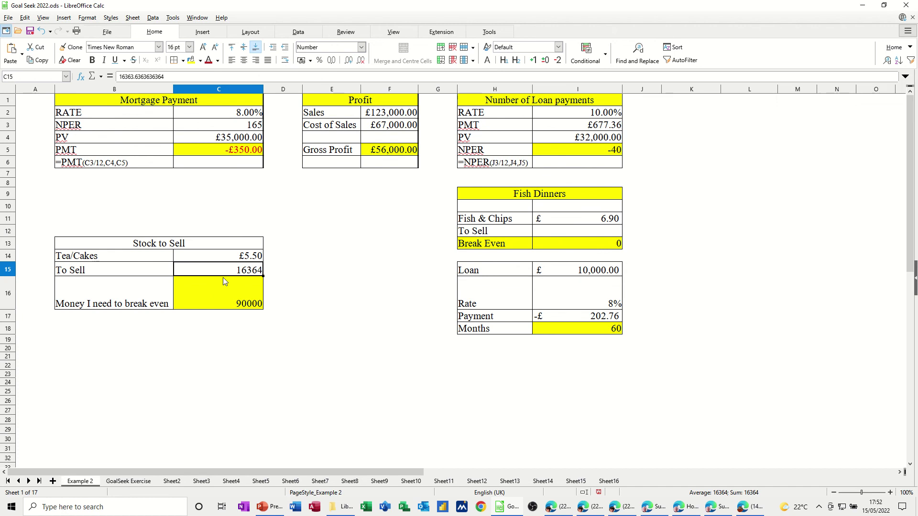